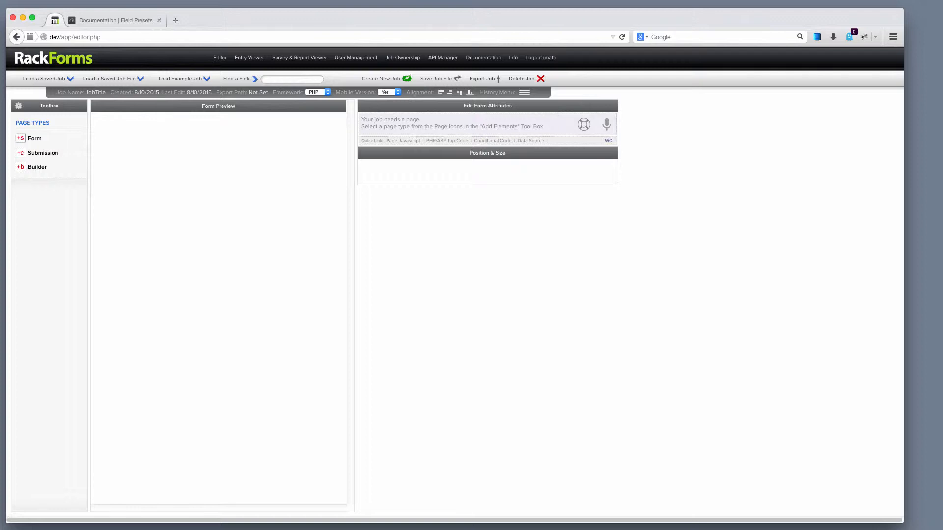
Add a form page and place a text field labelled "Name" on it
{"action": "left_click", "coordinate": [30, 141]}
{"action": "left_click", "coordinate": [56, 214]}
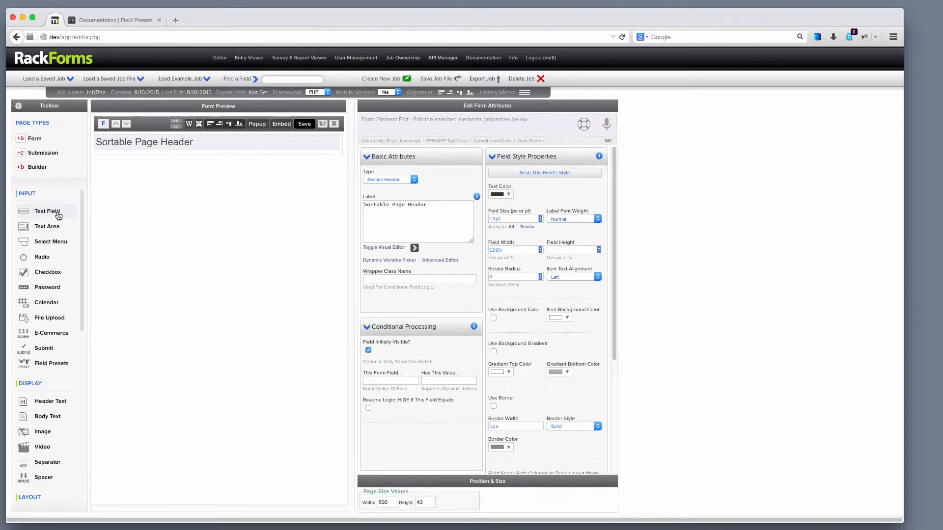
{"action": "type", "text": "name"}
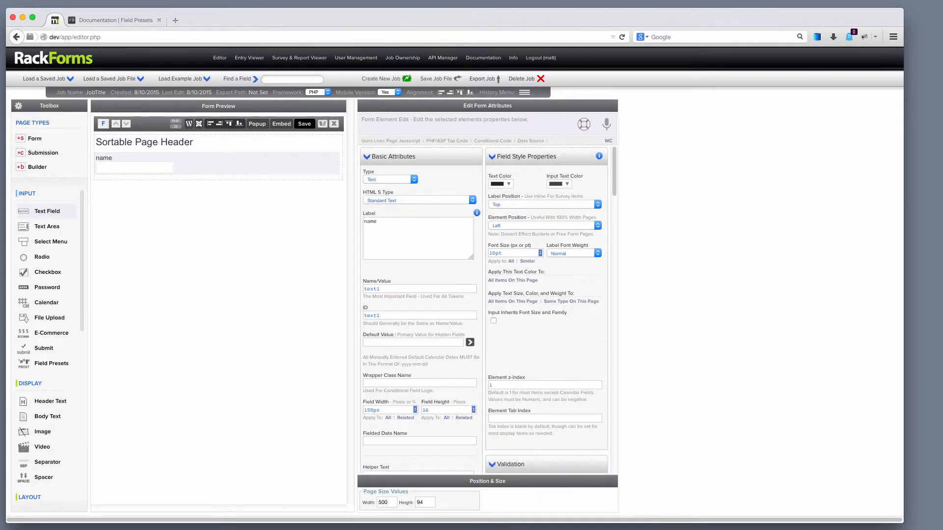
{"action": "key", "text": "Left"}
{"action": "key", "text": "BackSpace"}
{"action": "type", "text": "N"}
Add a second text field labelled "Age" below the Name field
{"action": "left_click", "coordinate": [56, 213]}
{"action": "type", "text": "Age"}
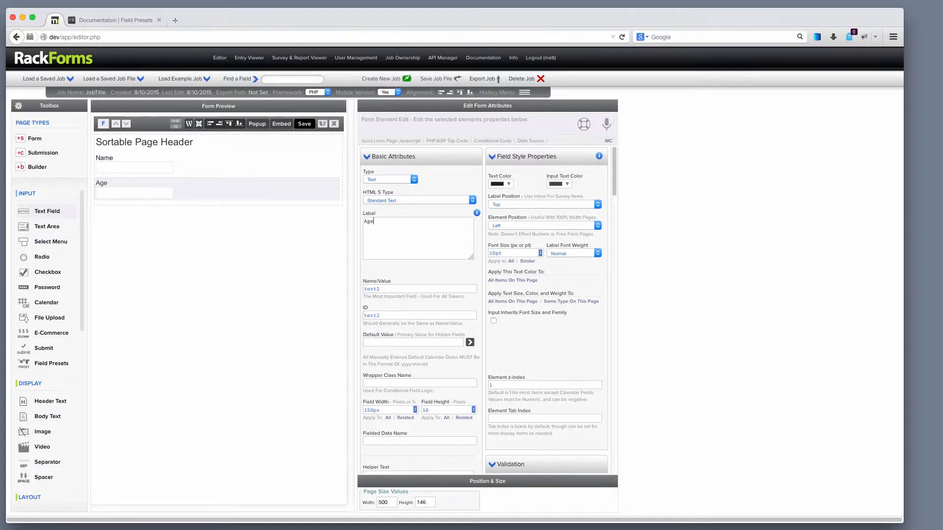
{"action": "mouse_move", "coordinate": [208, 194]}
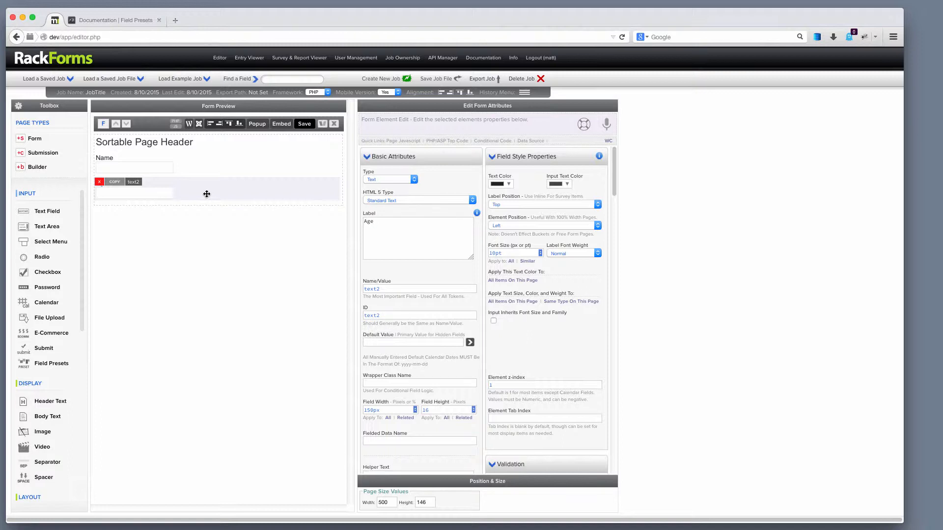
{"action": "mouse_move", "coordinate": [207, 194]}
{"action": "left_mouse_down"}
{"action": "mouse_move", "coordinate": [151, 160]}
{"action": "mouse_move", "coordinate": [182, 196]}
{"action": "mouse_move", "coordinate": [208, 175]}
{"action": "left_mouse_up"}
{"action": "mouse_move", "coordinate": [209, 171]}
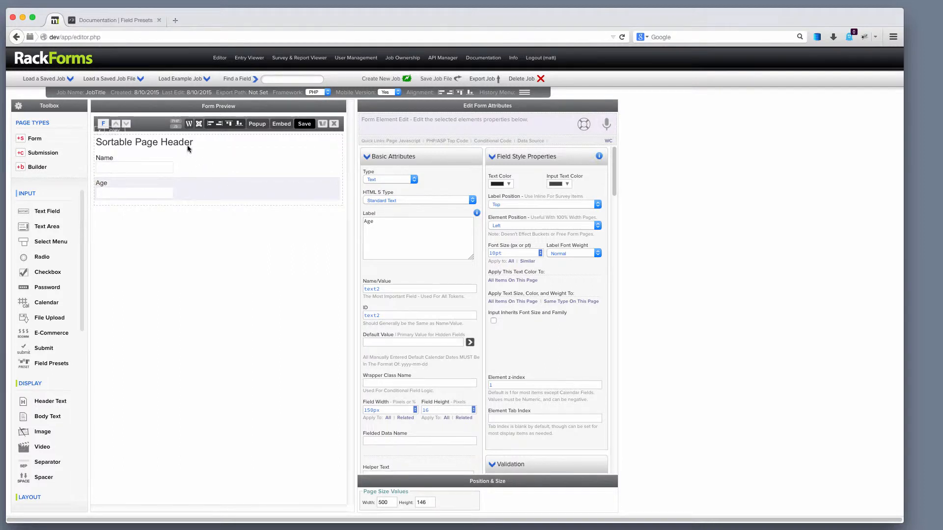
Set the form page's layout to Free Form
{"action": "left_click", "coordinate": [150, 128]}
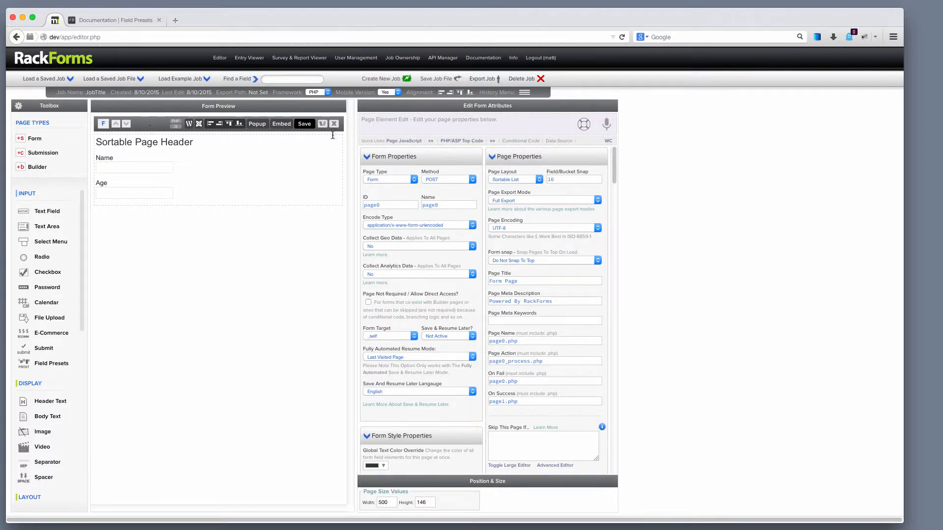
{"action": "left_click_drag", "start_coordinate": [541, 156], "coordinate": [516, 173]}
{"action": "left_click", "coordinate": [530, 179]}
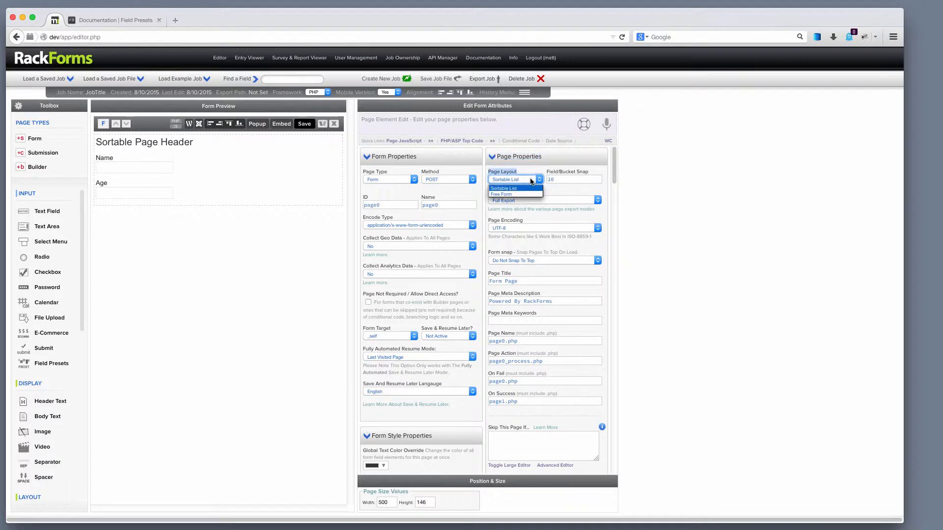
{"action": "left_click", "coordinate": [508, 195]}
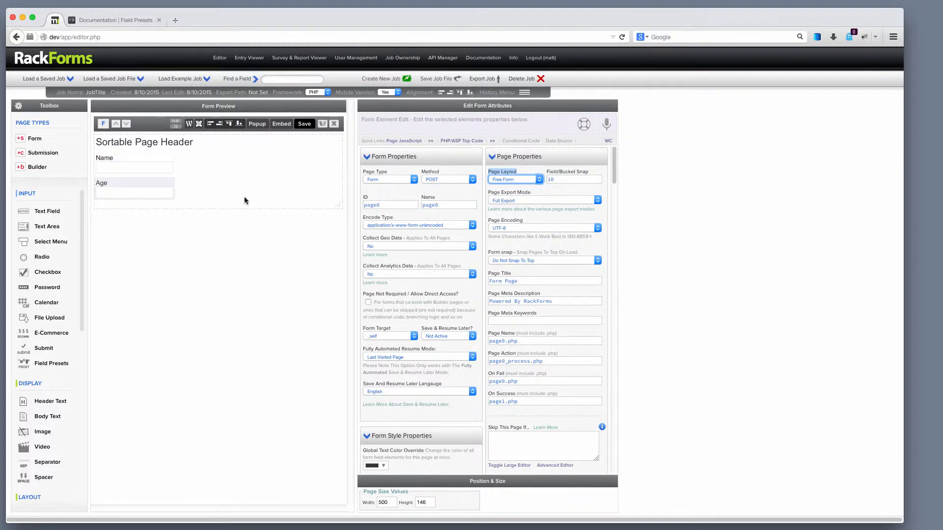
Select the Name and Age fields together and save them as a field preset group with name 1 and description 1
{"action": "left_click_drag", "start_coordinate": [246, 198], "coordinate": [94, 156]}
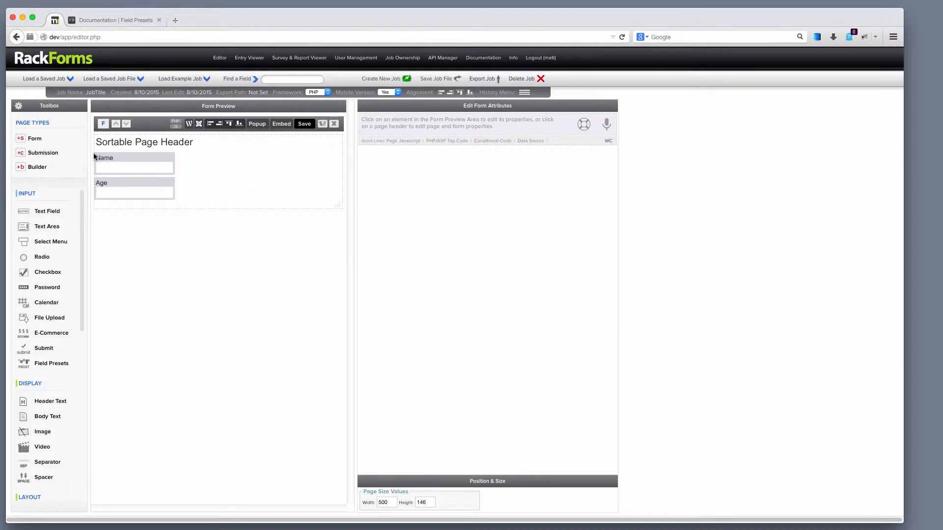
{"action": "mouse_move", "coordinate": [98, 156]}
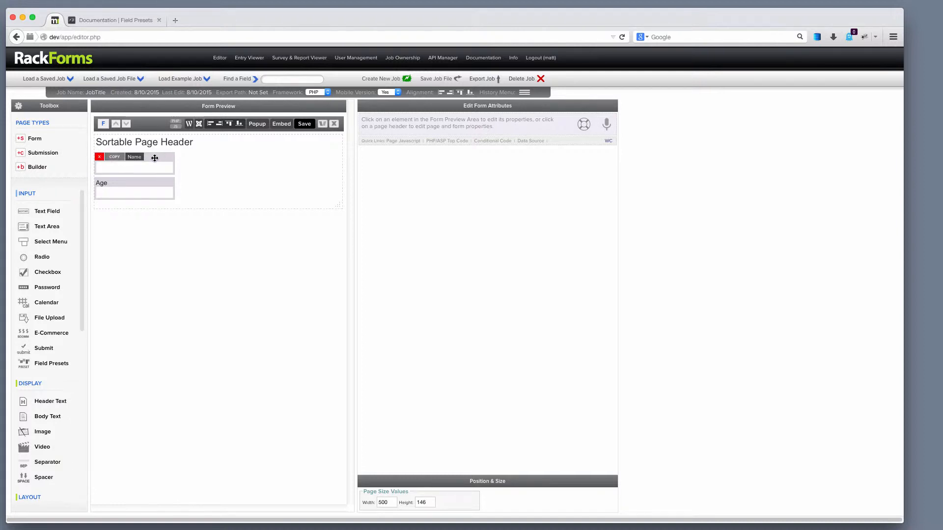
{"action": "right_click", "coordinate": [155, 158]}
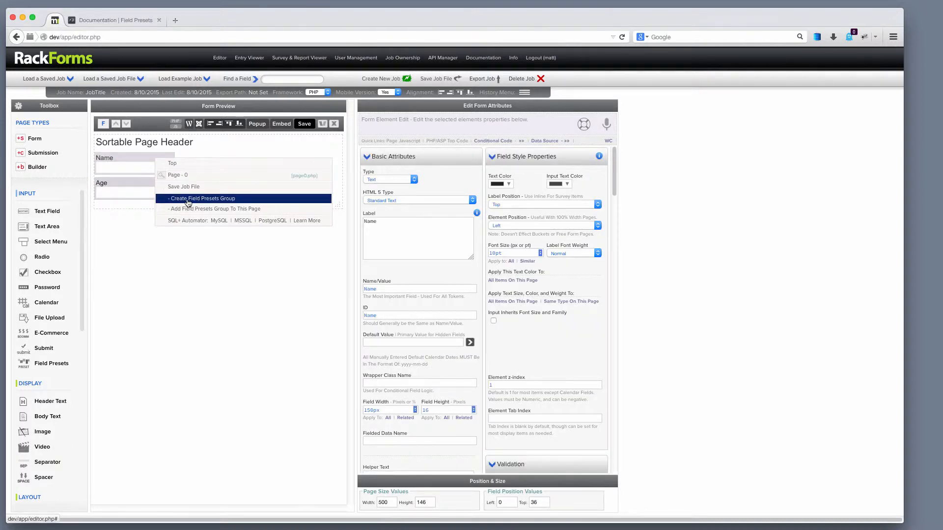
{"action": "left_click", "coordinate": [214, 199]}
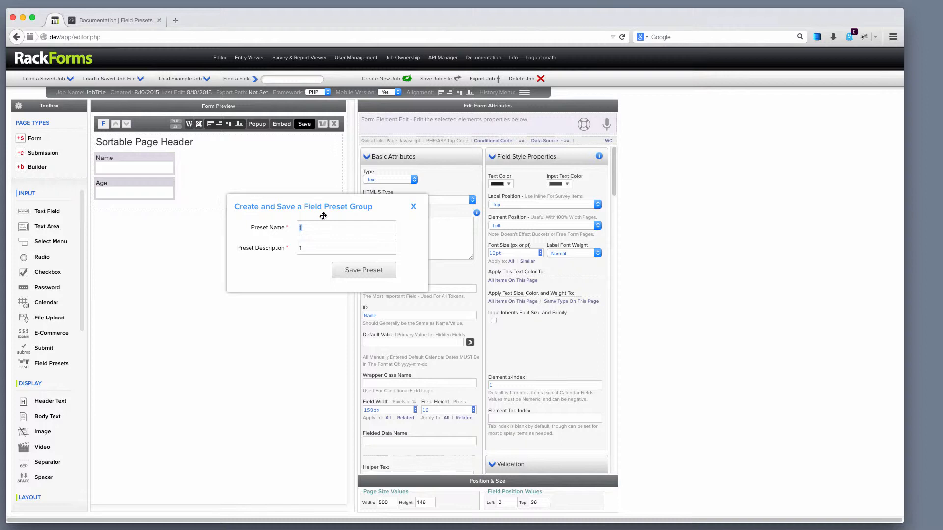
{"action": "left_click", "coordinate": [315, 248]}
{"action": "left_click", "coordinate": [373, 271]}
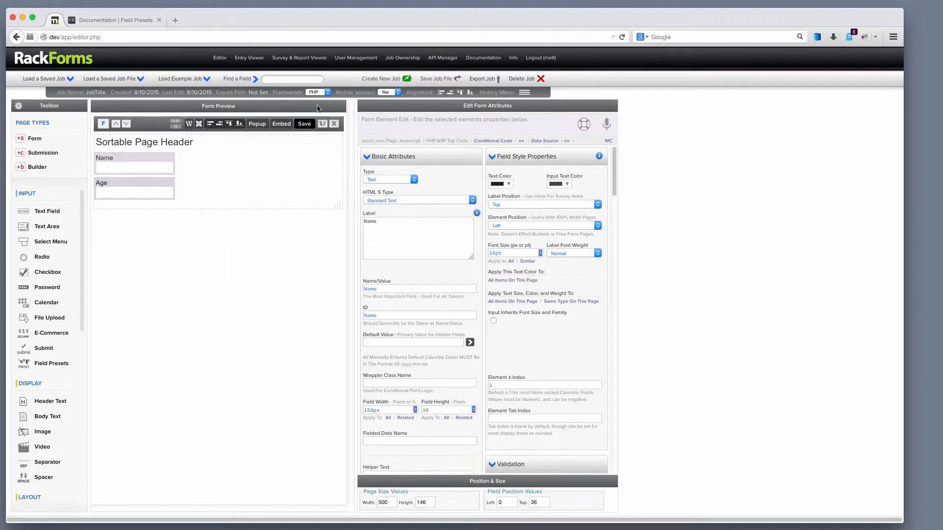
Delete the current page from the job and add a fresh form page
{"action": "left_click", "coordinate": [332, 125]}
{"action": "key", "text": "Return"}
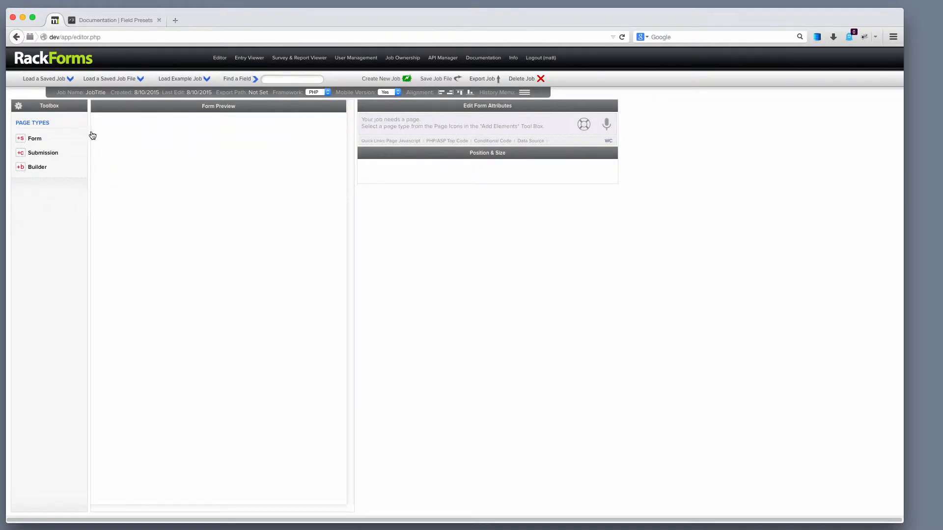
{"action": "left_click", "coordinate": [35, 139]}
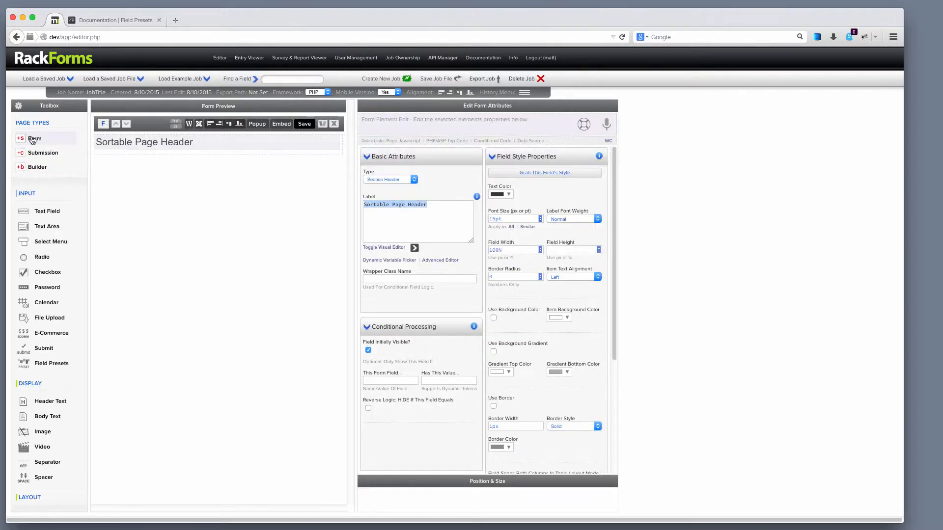
Insert the user-defined field preset "1" into the new form page
{"action": "right_click", "coordinate": [200, 144]}
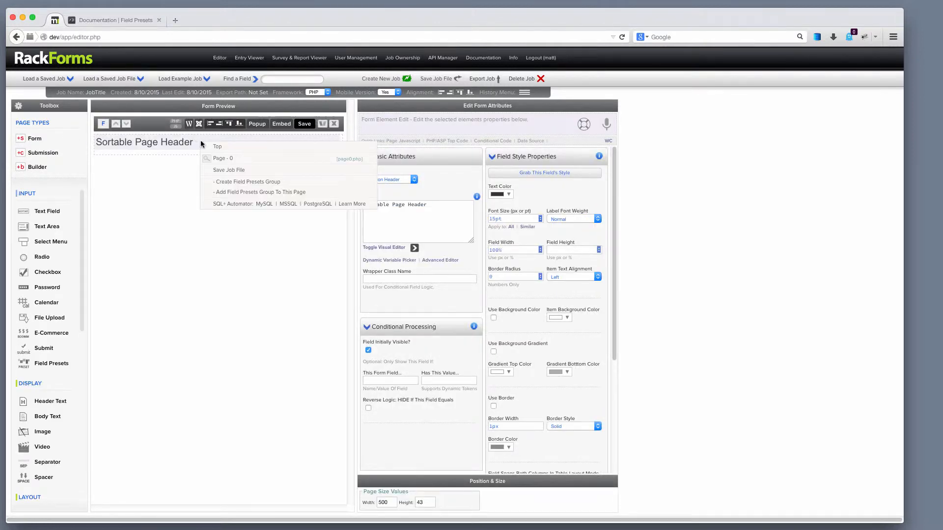
{"action": "left_click", "coordinate": [245, 197]}
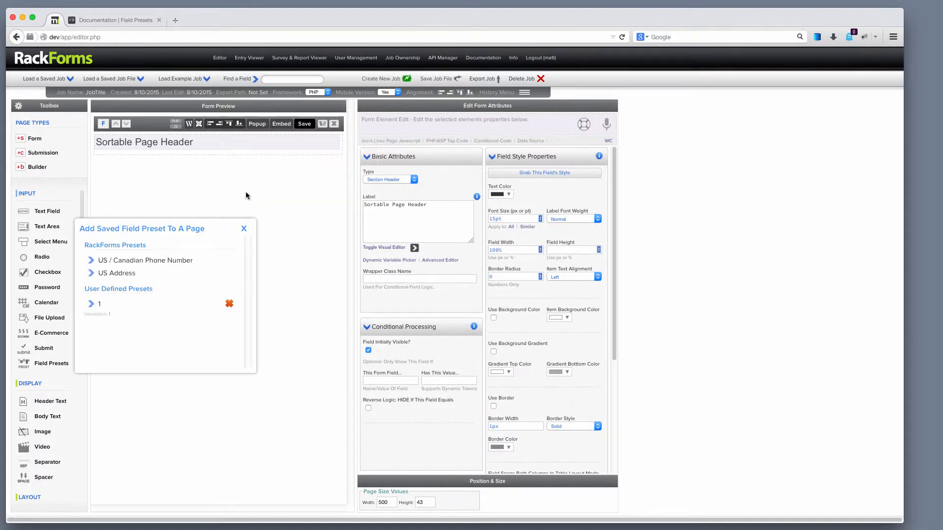
{"action": "left_click", "coordinate": [101, 304]}
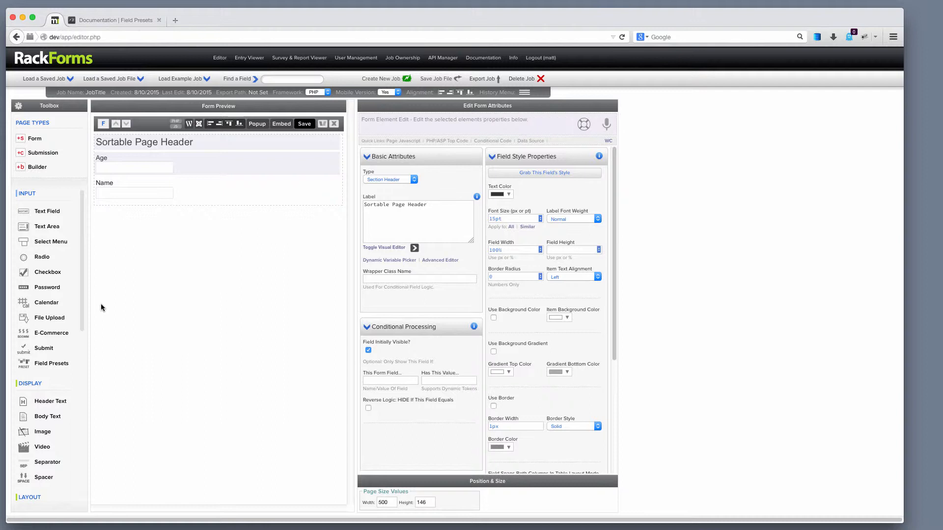
Check the page's layout options, keeping Sortable List, and move the Name field above the Age field
{"action": "left_click", "coordinate": [161, 127]}
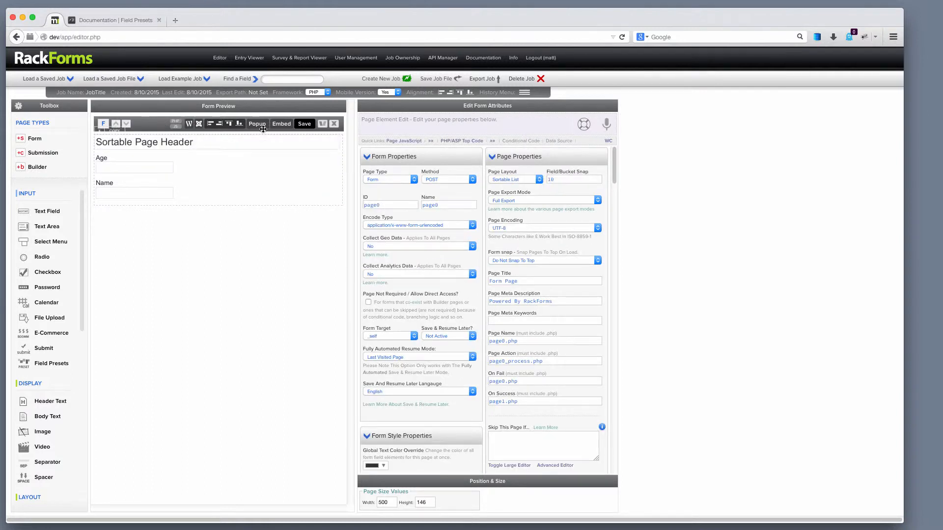
{"action": "left_click", "coordinate": [516, 179]}
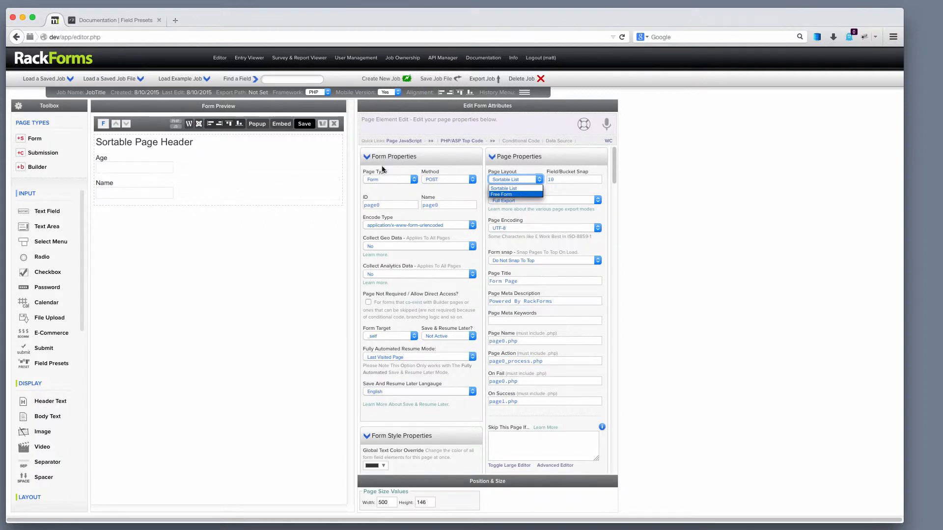
{"action": "left_click", "coordinate": [513, 179]}
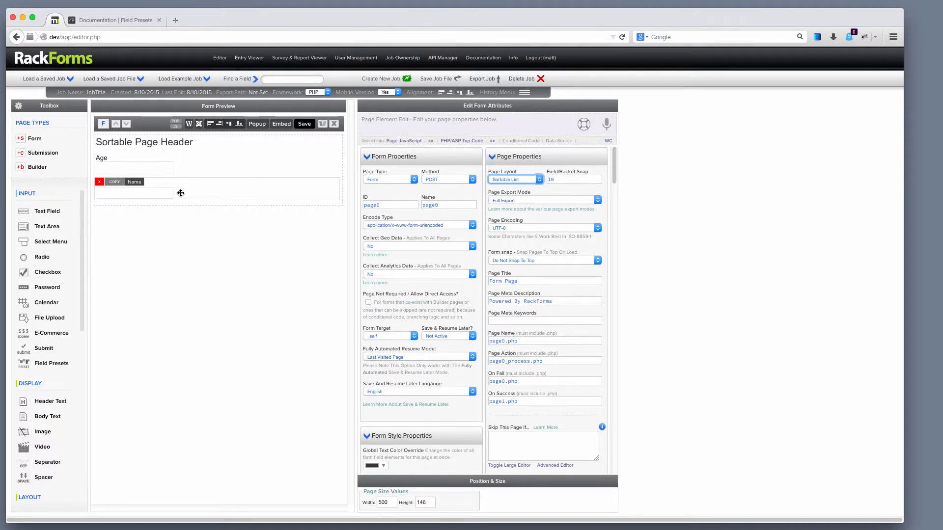
{"action": "left_click_drag", "start_coordinate": [181, 192], "coordinate": [185, 165]}
{"action": "left_click", "coordinate": [186, 165]}
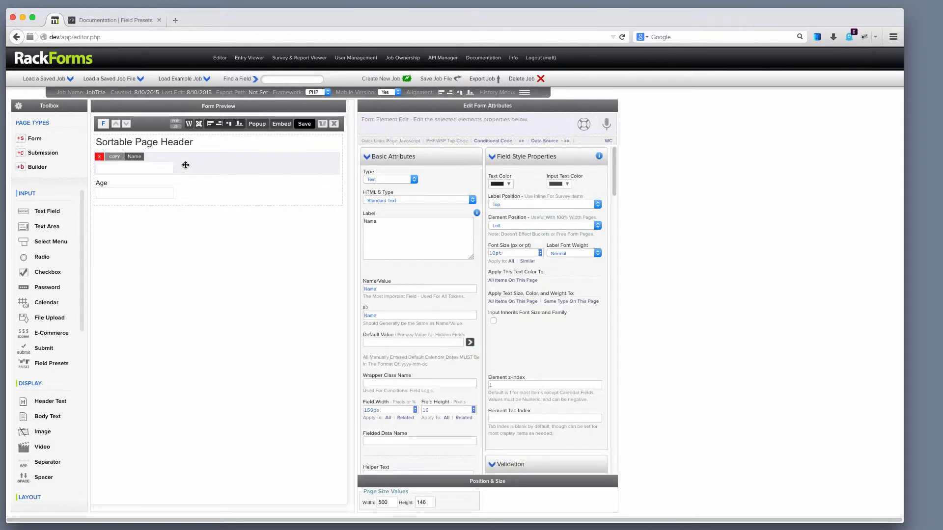
Reload the editor without saving the changes and delete both query modules below the AGE field
{"action": "key", "text": "super+r"}
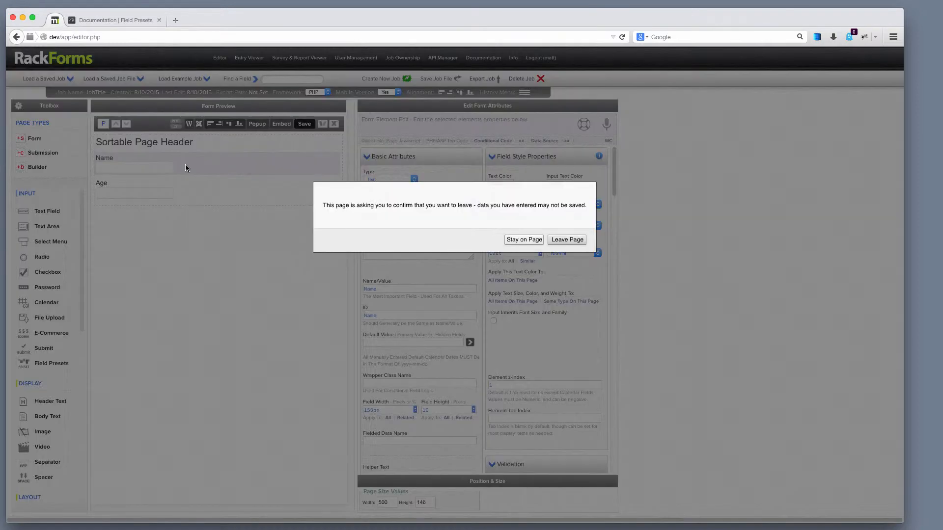
{"action": "left_click", "coordinate": [574, 240]}
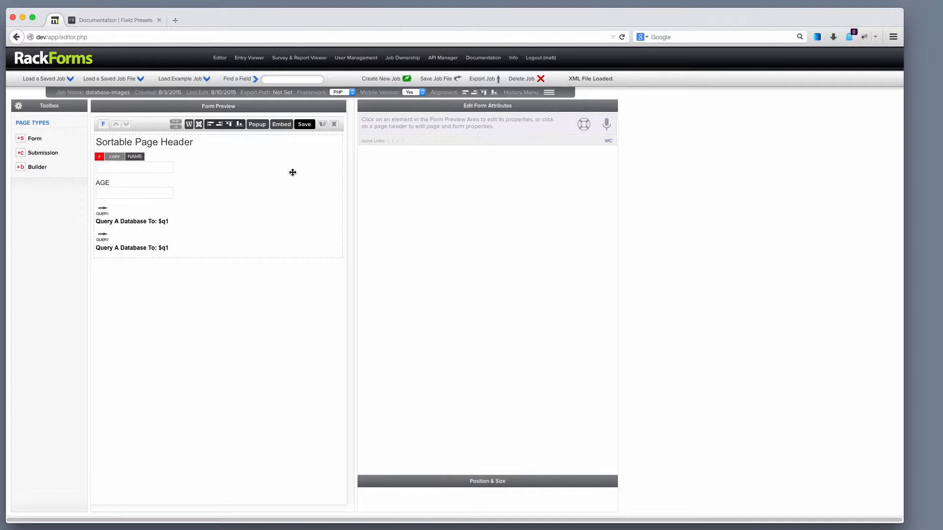
{"action": "left_click", "coordinate": [98, 210]}
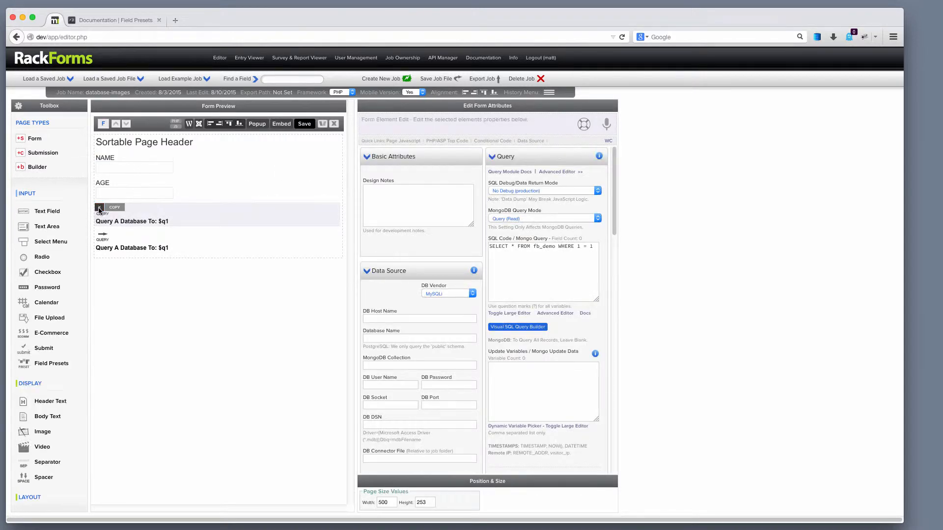
{"action": "left_click", "coordinate": [477, 237]}
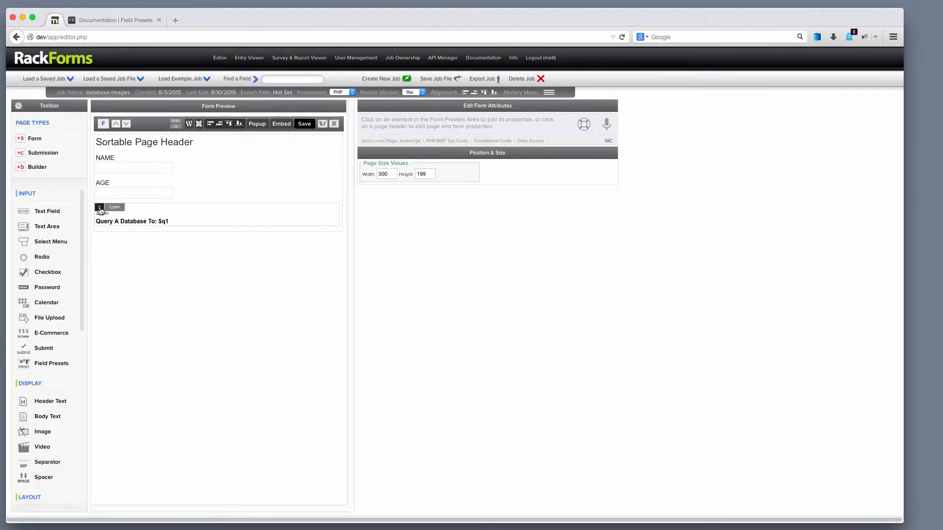
{"action": "left_click", "coordinate": [98, 210]}
{"action": "left_click", "coordinate": [482, 238]}
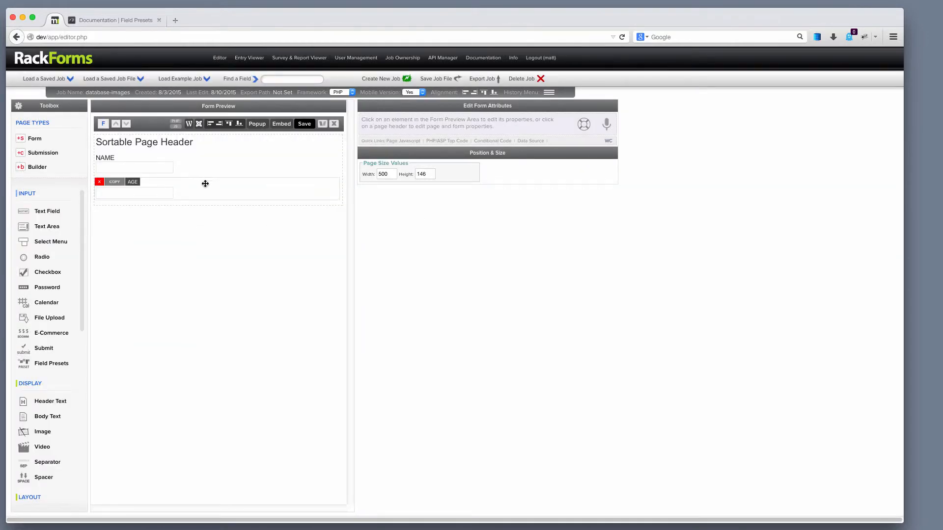
Insert the built-in US Address field preset below the AGE field and select the inserted group
{"action": "left_click", "coordinate": [205, 186]}
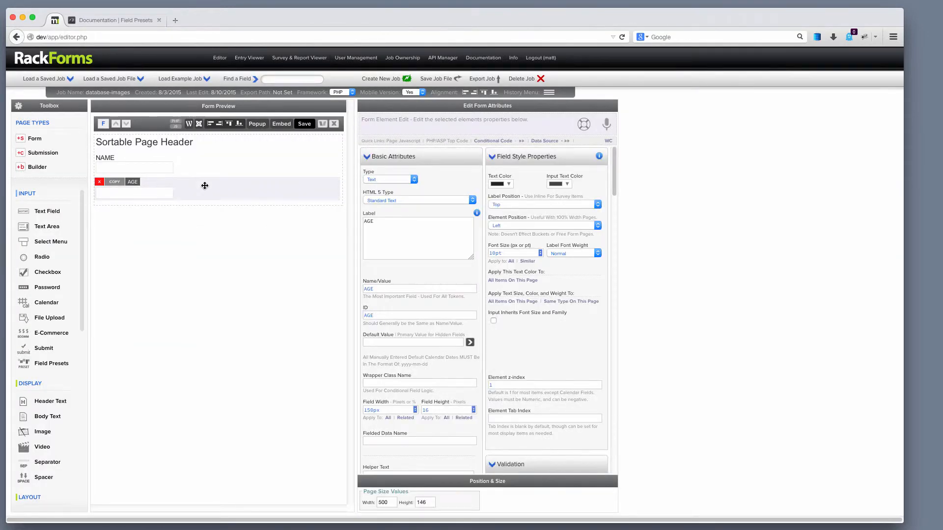
{"action": "right_click", "coordinate": [203, 187]}
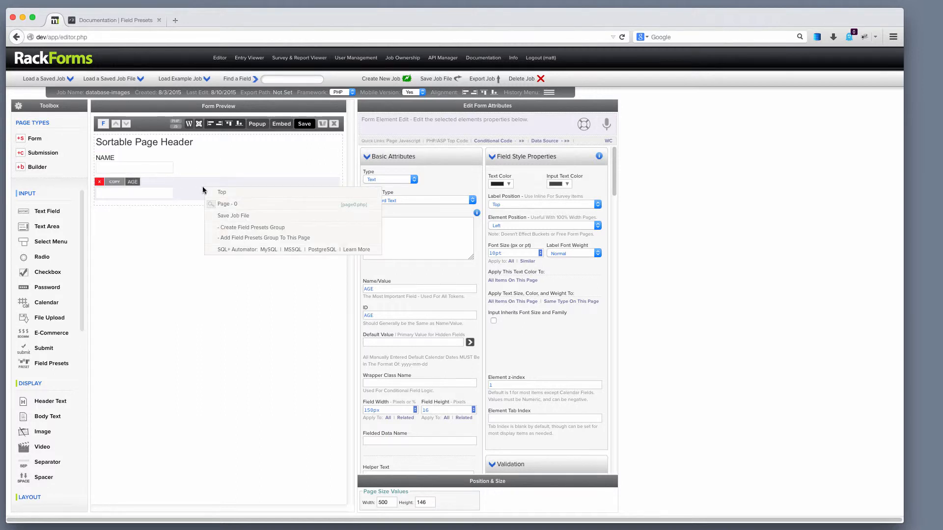
{"action": "left_click", "coordinate": [269, 239]}
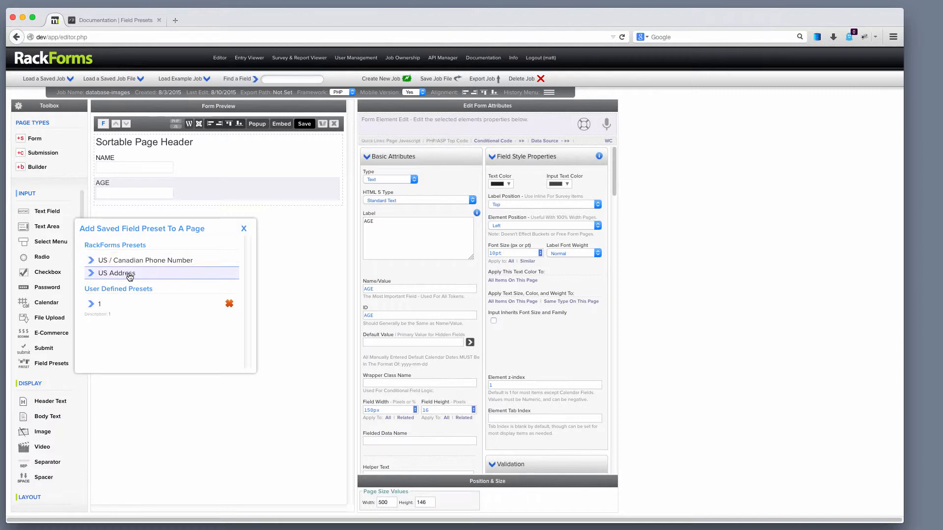
{"action": "left_click", "coordinate": [110, 274]}
{"action": "left_click", "coordinate": [307, 317]}
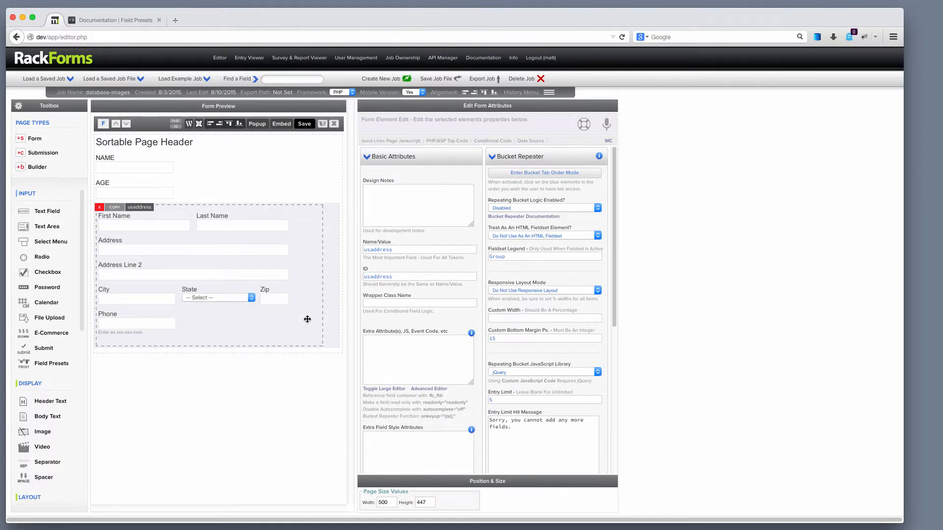
{"action": "mouse_move", "coordinate": [307, 319]}
{"action": "left_mouse_down"}
{"action": "mouse_move", "coordinate": [313, 296]}
{"action": "mouse_move", "coordinate": [320, 317]}
{"action": "left_mouse_up"}
{"action": "mouse_move", "coordinate": [313, 322]}
{"action": "left_mouse_down"}
{"action": "mouse_move", "coordinate": [316, 290]}
{"action": "mouse_move", "coordinate": [318, 331]}
{"action": "mouse_move", "coordinate": [320, 316]}
{"action": "left_mouse_up"}
{"action": "left_click", "coordinate": [214, 163]}
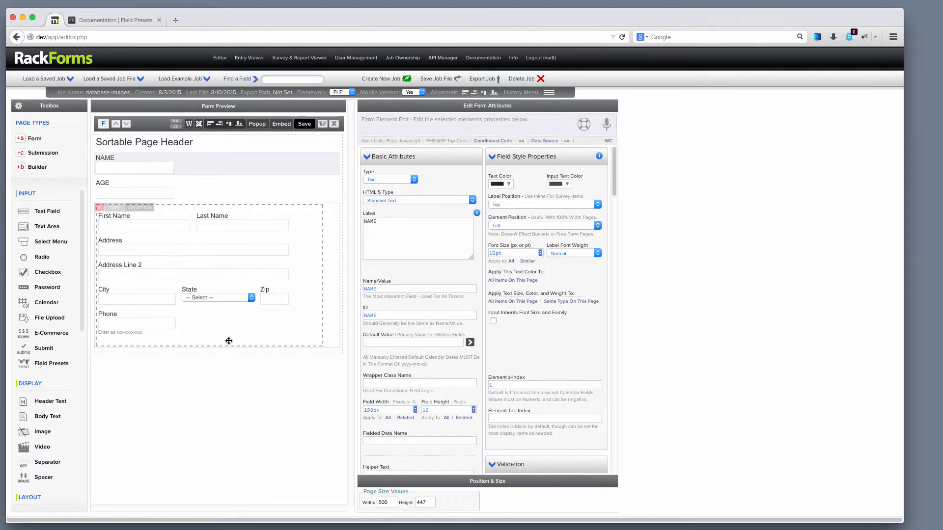
{"action": "mouse_move", "coordinate": [327, 330]}
{"action": "left_mouse_down"}
{"action": "mouse_move", "coordinate": [327, 297]}
{"action": "mouse_move", "coordinate": [327, 336]}
{"action": "mouse_move", "coordinate": [328, 325]}
{"action": "left_mouse_up"}
{"action": "left_click", "coordinate": [230, 170]}
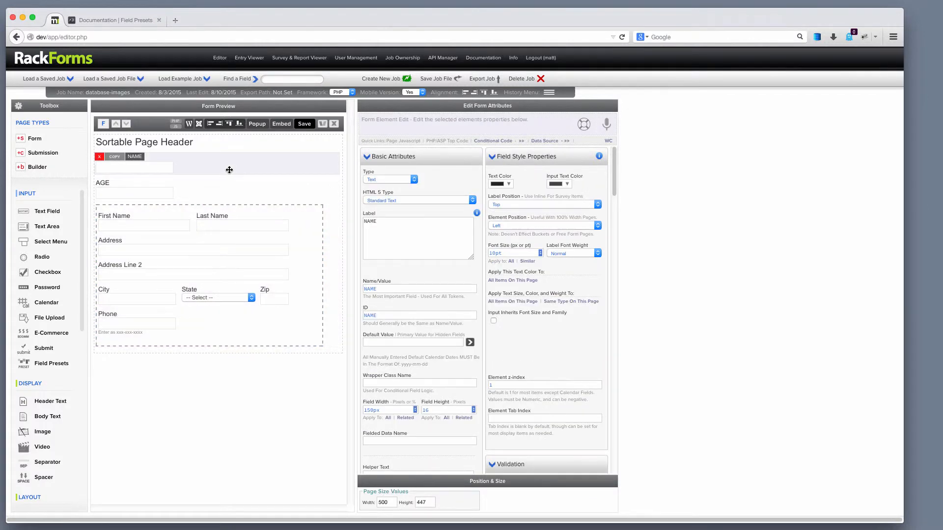
Add an empty bucket below the US address group
{"action": "scroll", "coordinate": [62, 409], "scroll_direction": "down", "scroll_amount": 3}
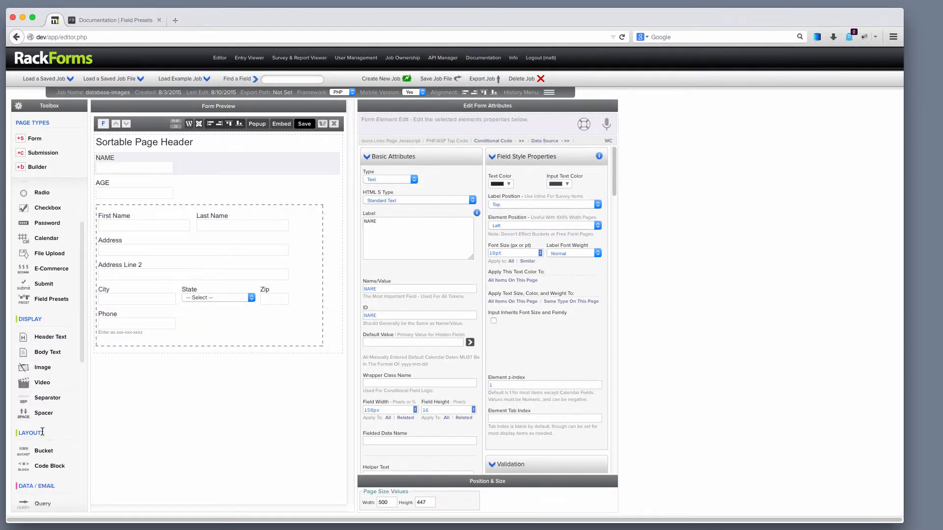
{"action": "left_click", "coordinate": [44, 451]}
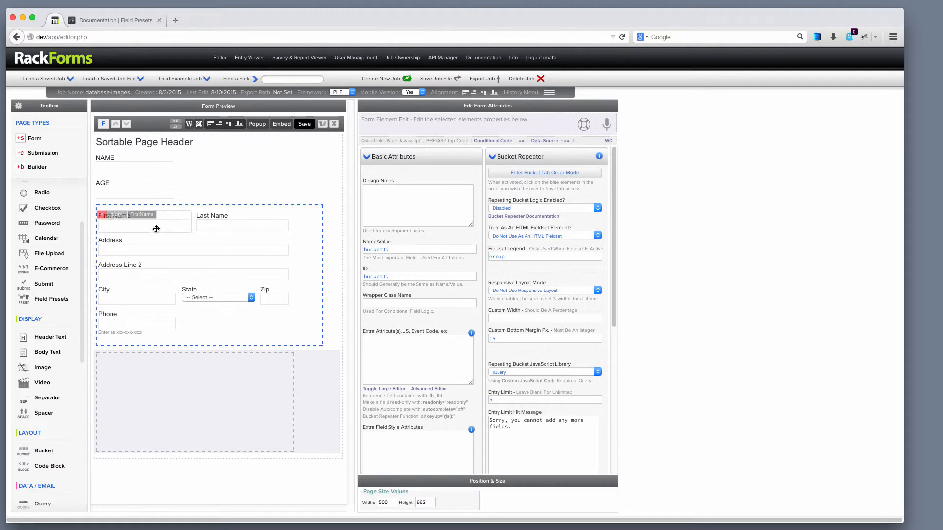
Move the AGE and NAME fields into the empty bucket and arrange them side by side, with NAME before AGE
{"action": "left_click_drag", "start_coordinate": [138, 193], "coordinate": [141, 354]}
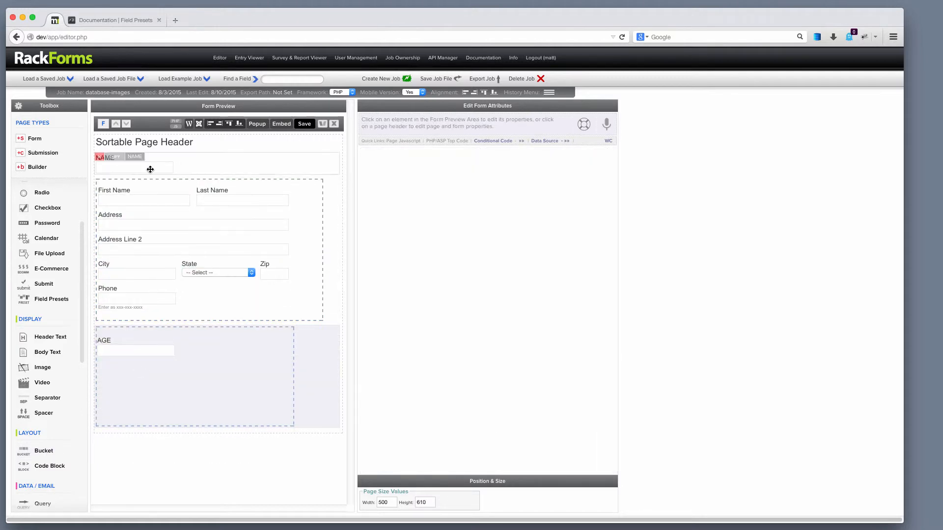
{"action": "left_click_drag", "start_coordinate": [150, 169], "coordinate": [203, 333]}
{"action": "mouse_move", "coordinate": [126, 322]}
{"action": "left_mouse_down"}
{"action": "mouse_move", "coordinate": [195, 358]}
{"action": "mouse_move", "coordinate": [122, 321]}
{"action": "left_mouse_up"}
{"action": "left_click_drag", "start_coordinate": [169, 352], "coordinate": [224, 320]}
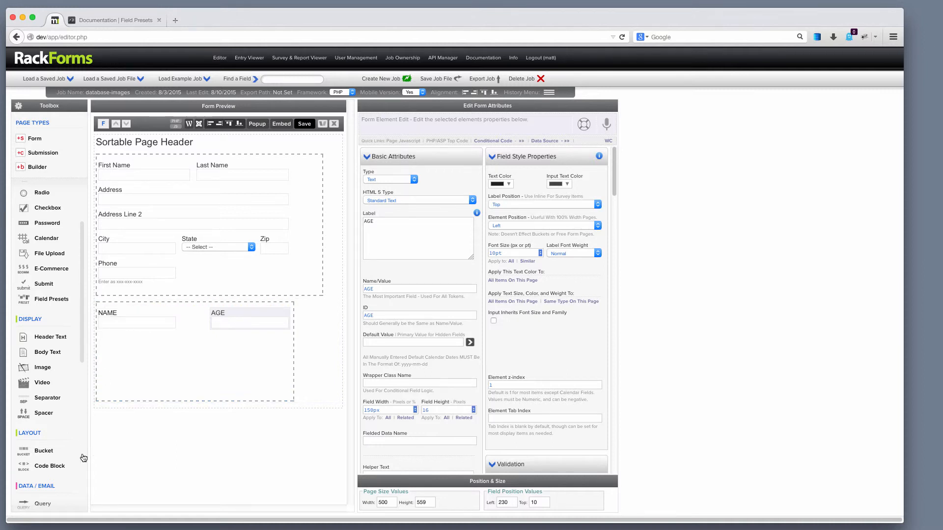
Add a Query module below the bucket holding NAME and AGE, and select its default SQL code
{"action": "scroll", "coordinate": [63, 459], "scroll_direction": "down", "scroll_amount": 2}
{"action": "left_click", "coordinate": [42, 457]}
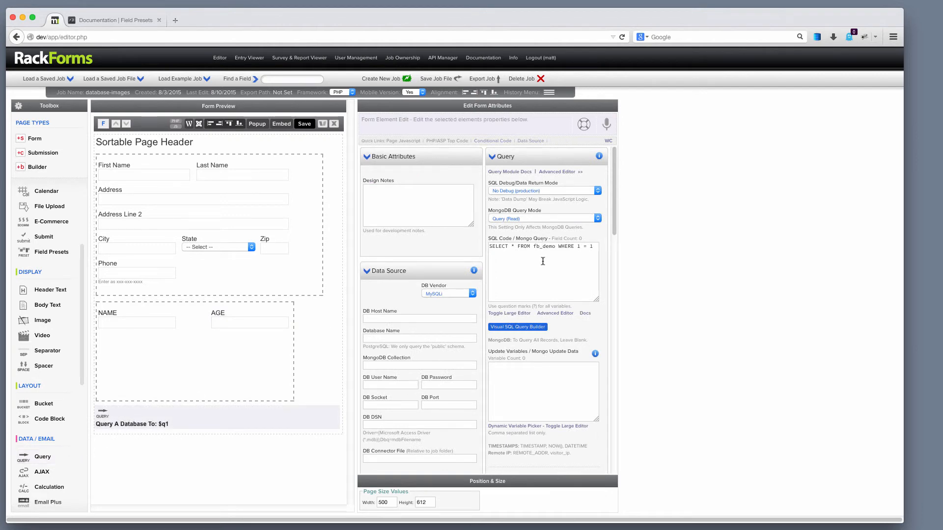
{"action": "left_click_drag", "start_coordinate": [589, 249], "coordinate": [486, 236]}
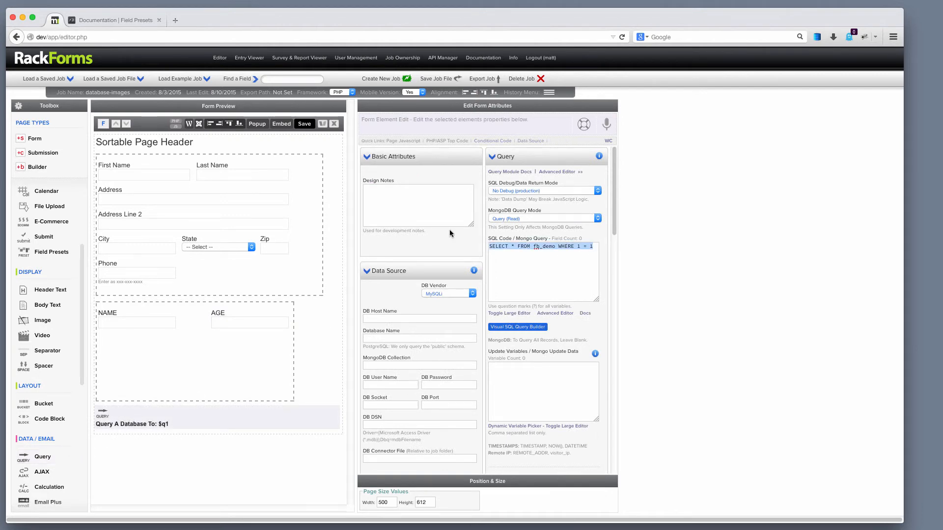
Save the Query module as a field preset group named "Customers Query" with the description "sdfds"
{"action": "right_click", "coordinate": [208, 419]}
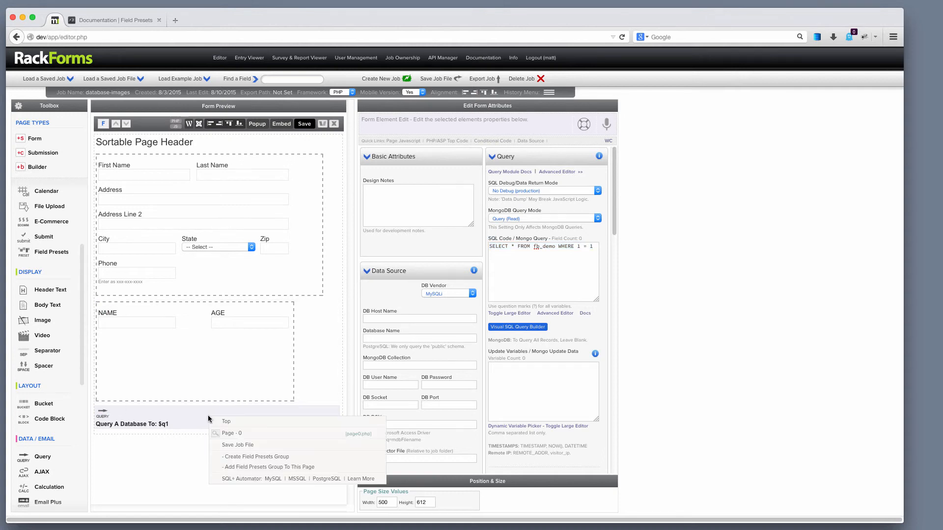
{"action": "left_click", "coordinate": [268, 456]}
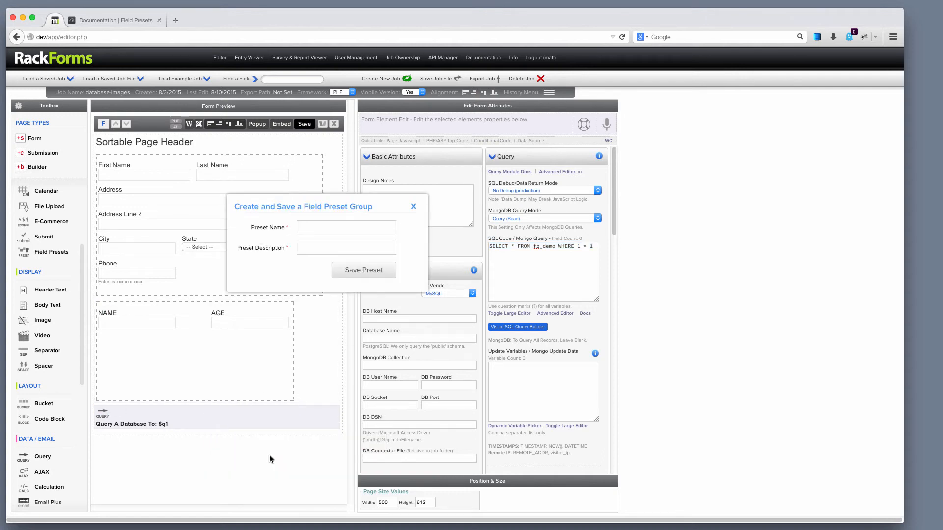
{"action": "type", "text": "Cu"}
{"action": "type", "text": "stomers Query"}
{"action": "type", "text": "sdfds"}
{"action": "left_click", "coordinate": [370, 273]}
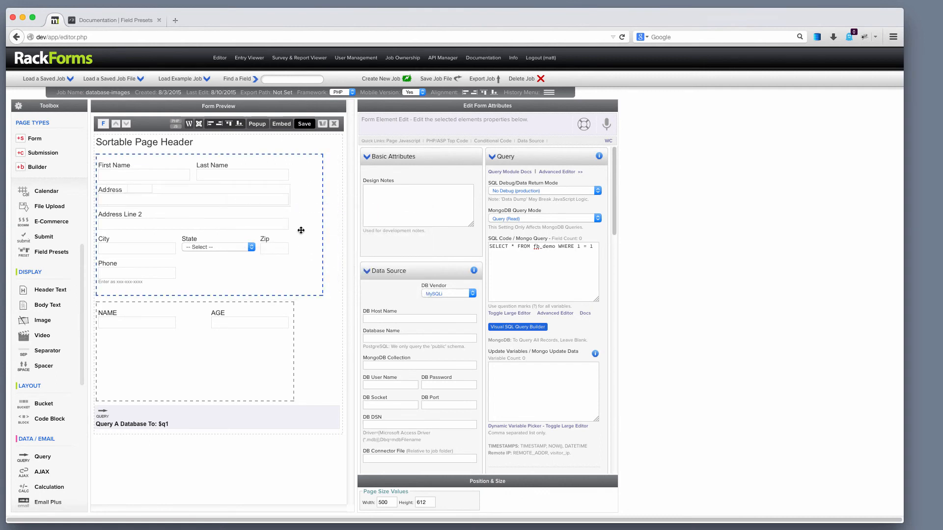